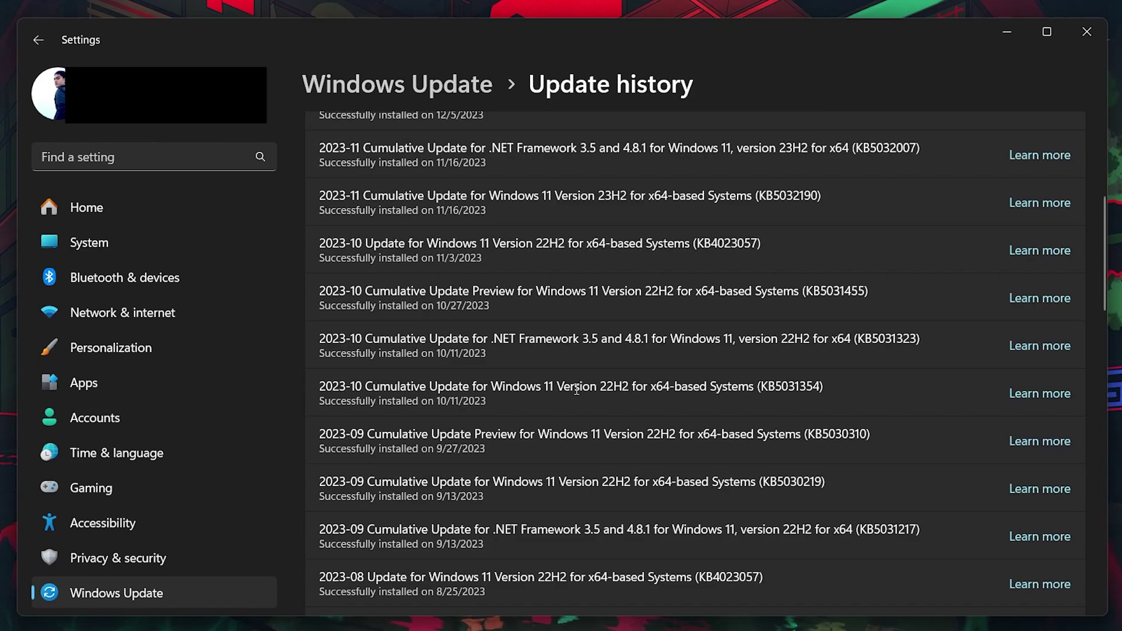
Step: Review the installed Windows updates listed in the update history down to the driver, definition and other update groups
scroll(576, 389, "down", 8)
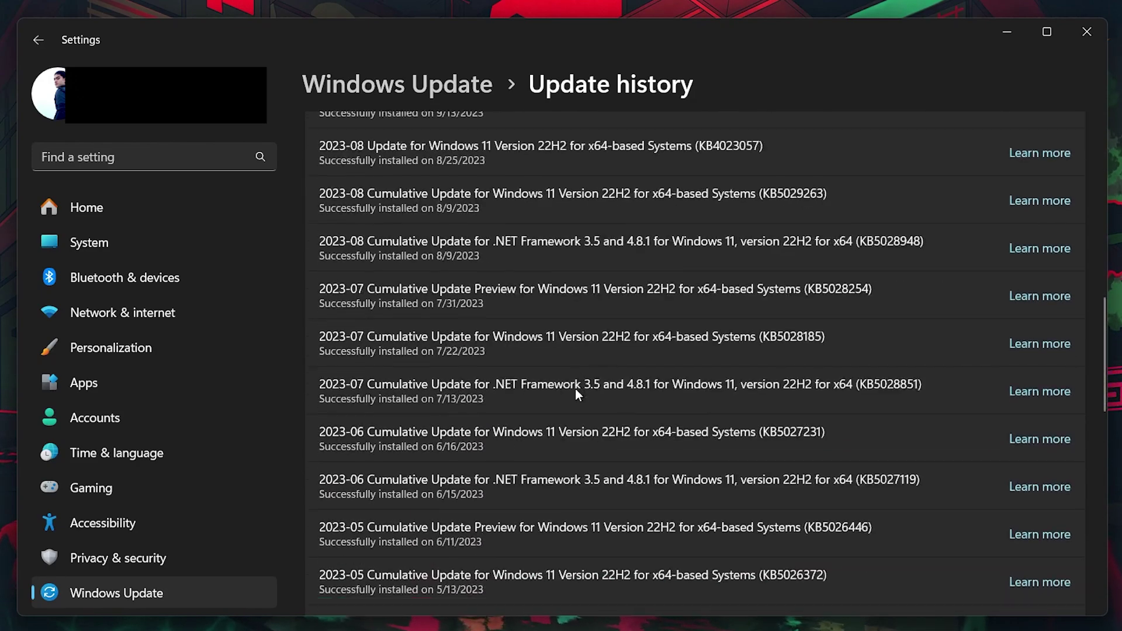
scroll(576, 389, "down", 3)
scroll(575, 389, "down", 3)
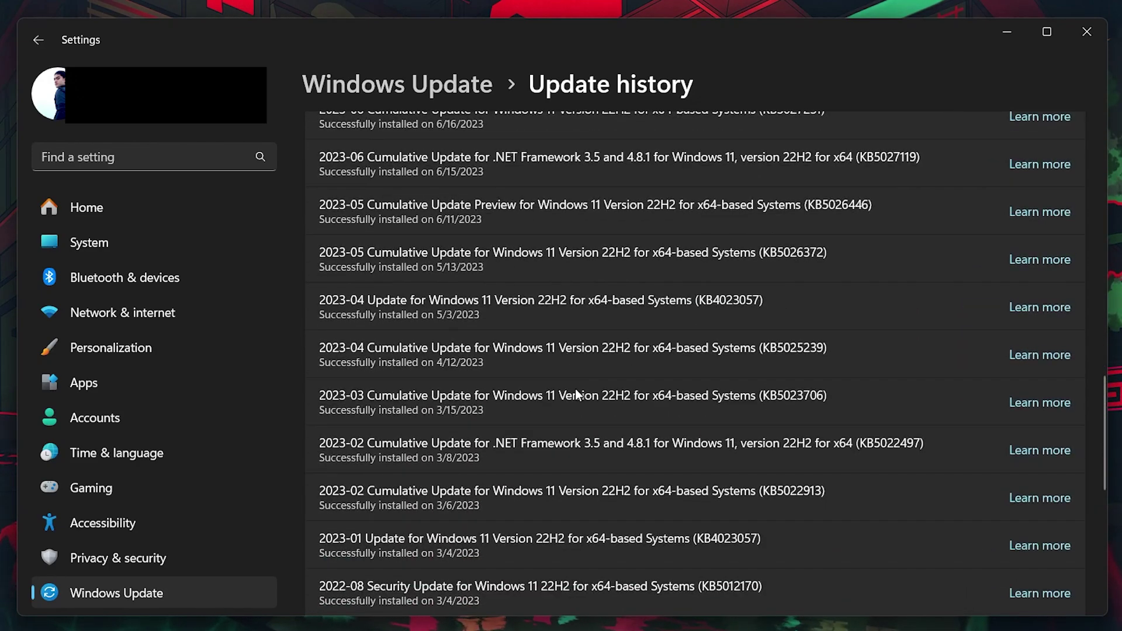
scroll(576, 390, "down", 5)
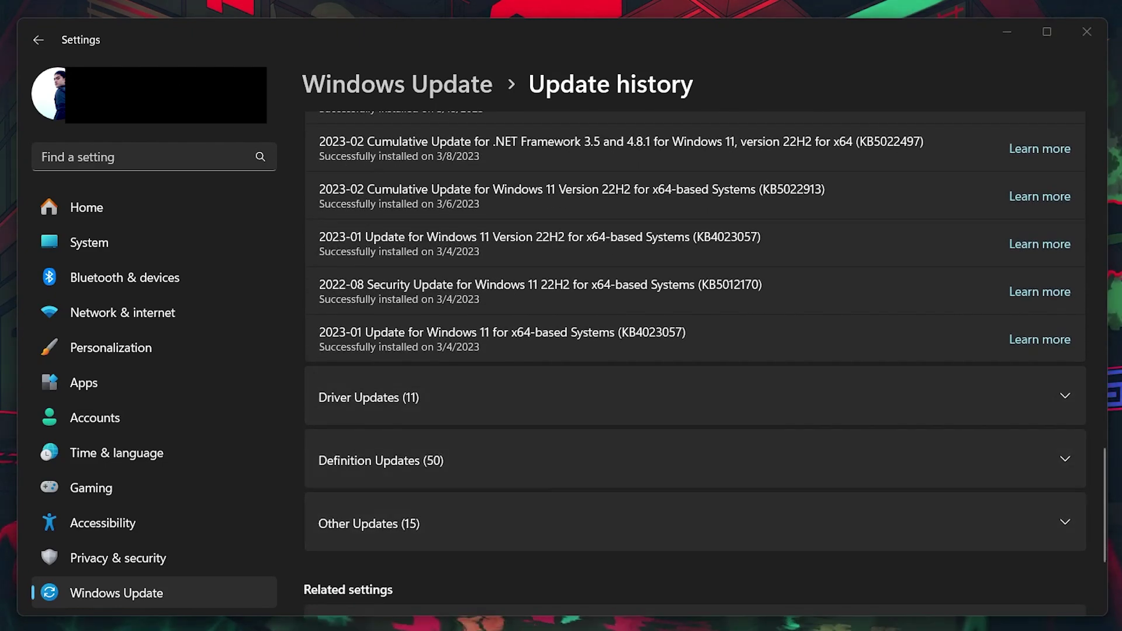
Step: Switch to File Explorer and open the SoftwareDistribution folder inside the Windows folder on Local Disk (C:)
key("alt+Tab")
double_click(298, 201)
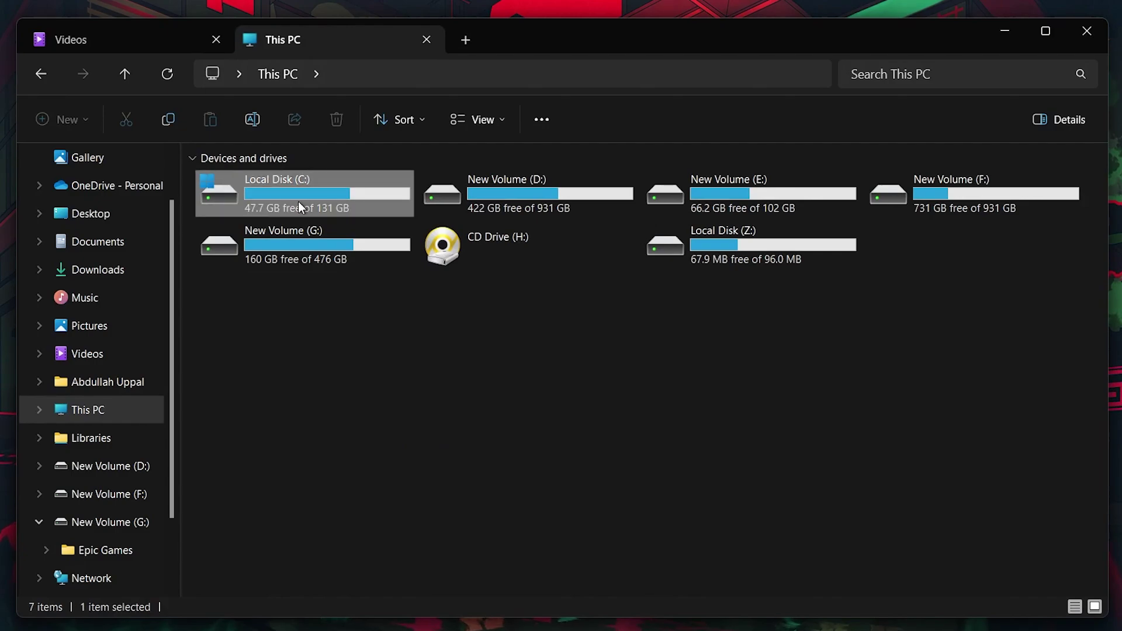
double_click(938, 191)
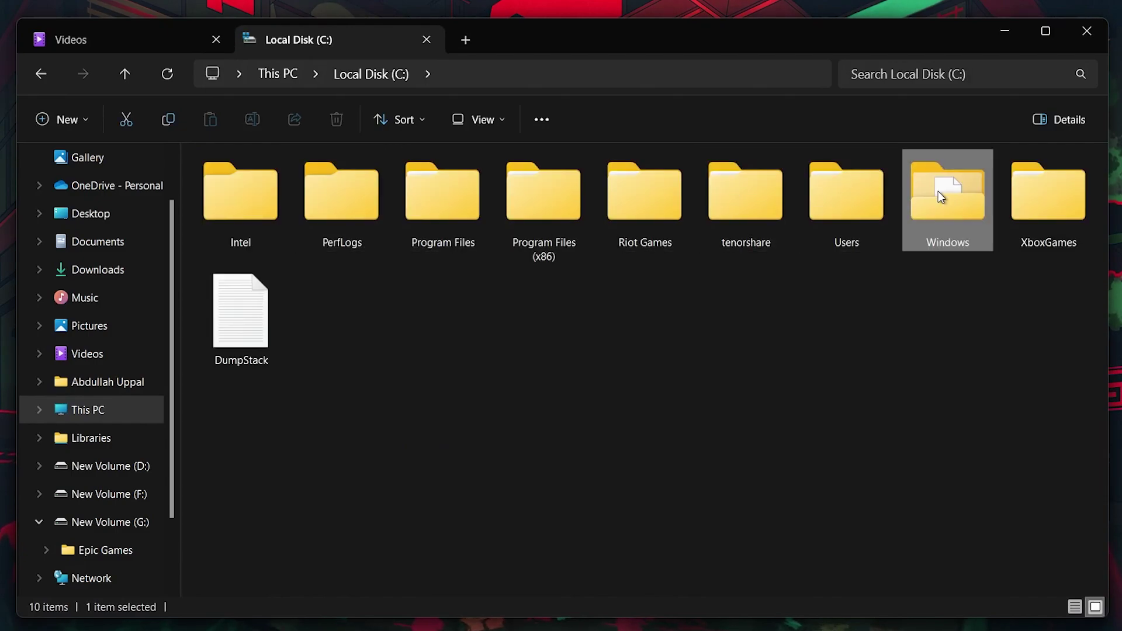
scroll(940, 198, "down", 16)
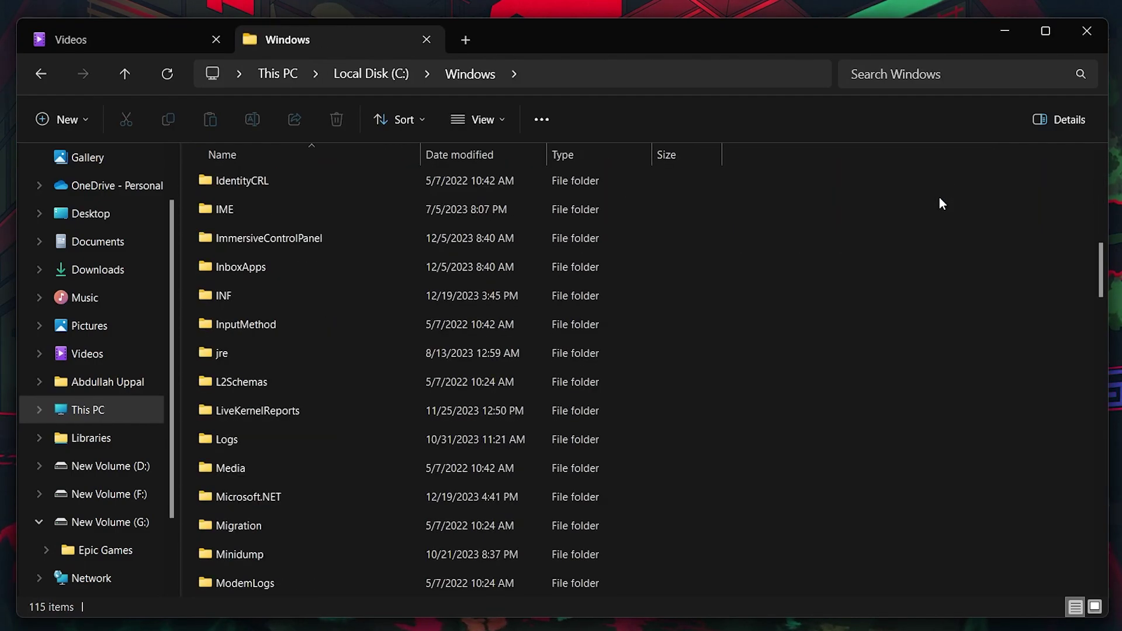
scroll(939, 198, "down", 2)
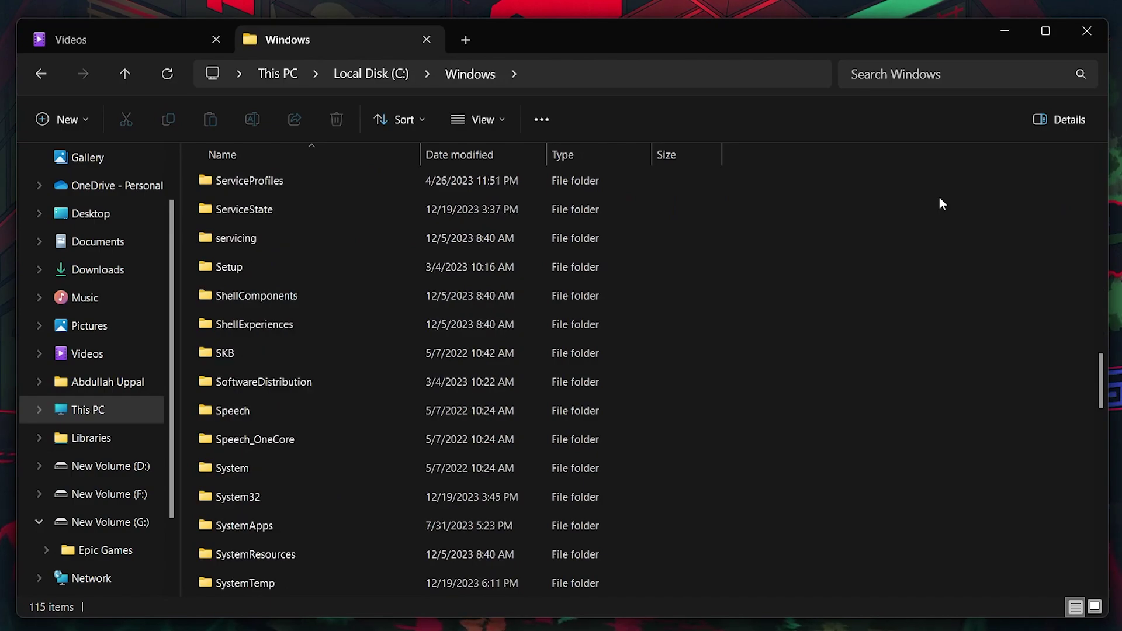
double_click(299, 381)
Step: Select all items in the SoftwareDistribution folder and view their available actions without deleting anything, returning to the desktop
left_click_drag(299, 381, 251, 185)
right_click(251, 185)
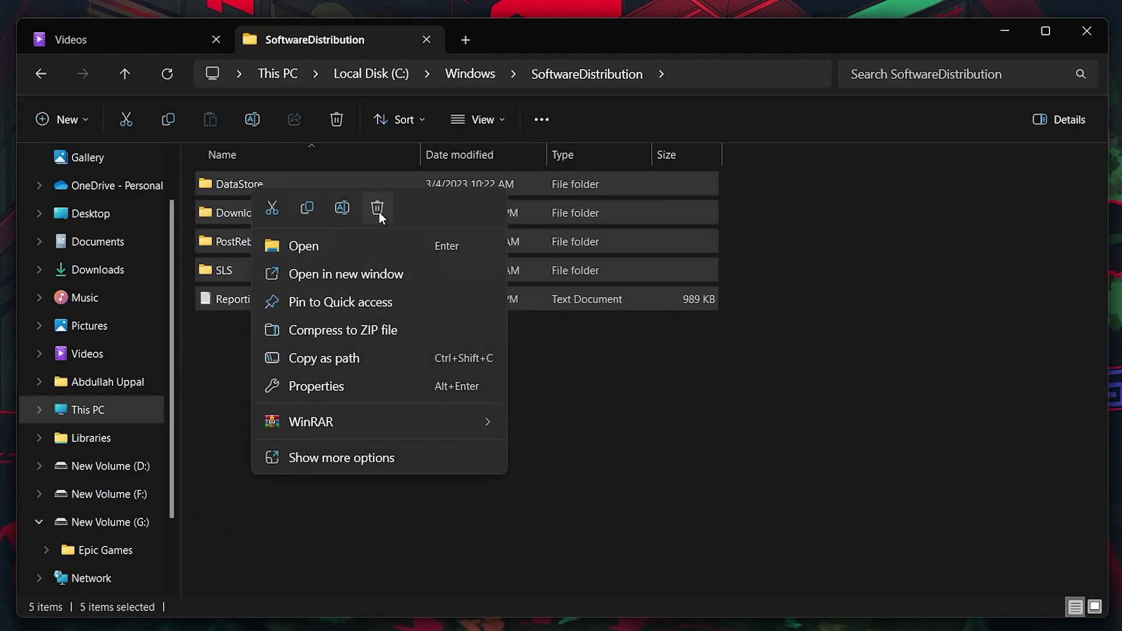
left_click(576, 336)
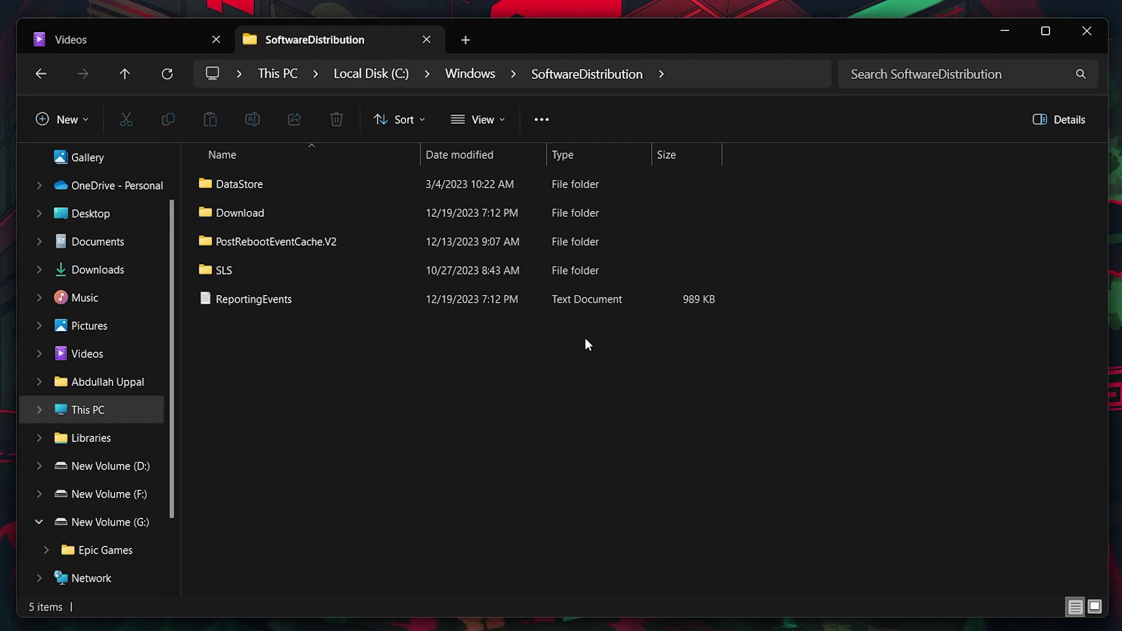
key("super+d")
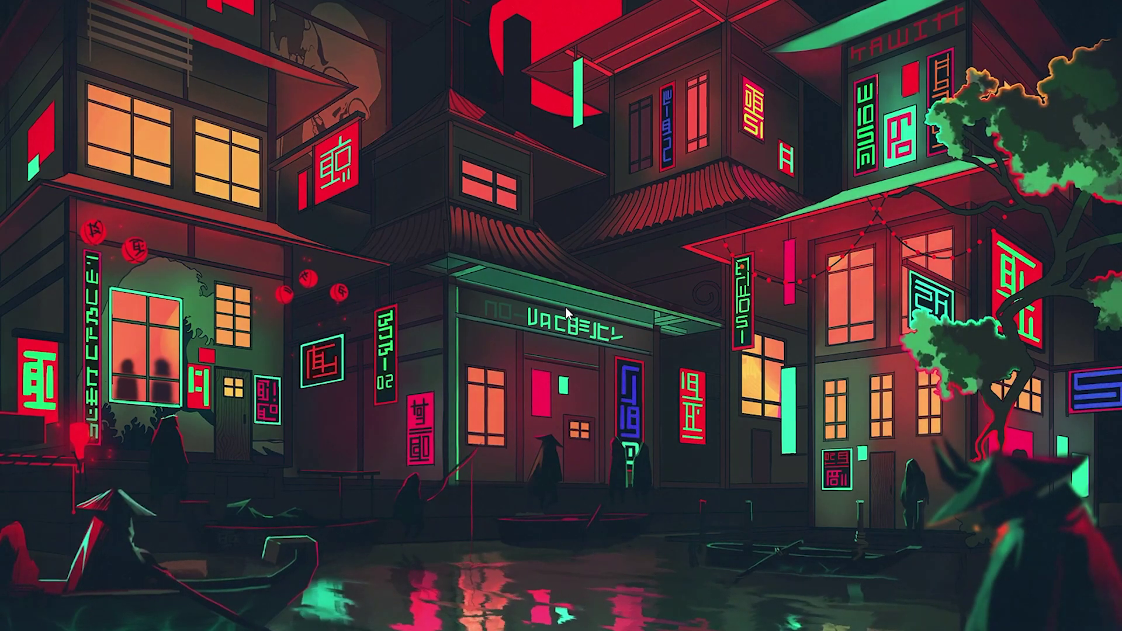
Step: Find Disk Cleanup with the search term cleanmgr and open it for the C: drive, with its window moved to mid-screen
key("super")
type("c")
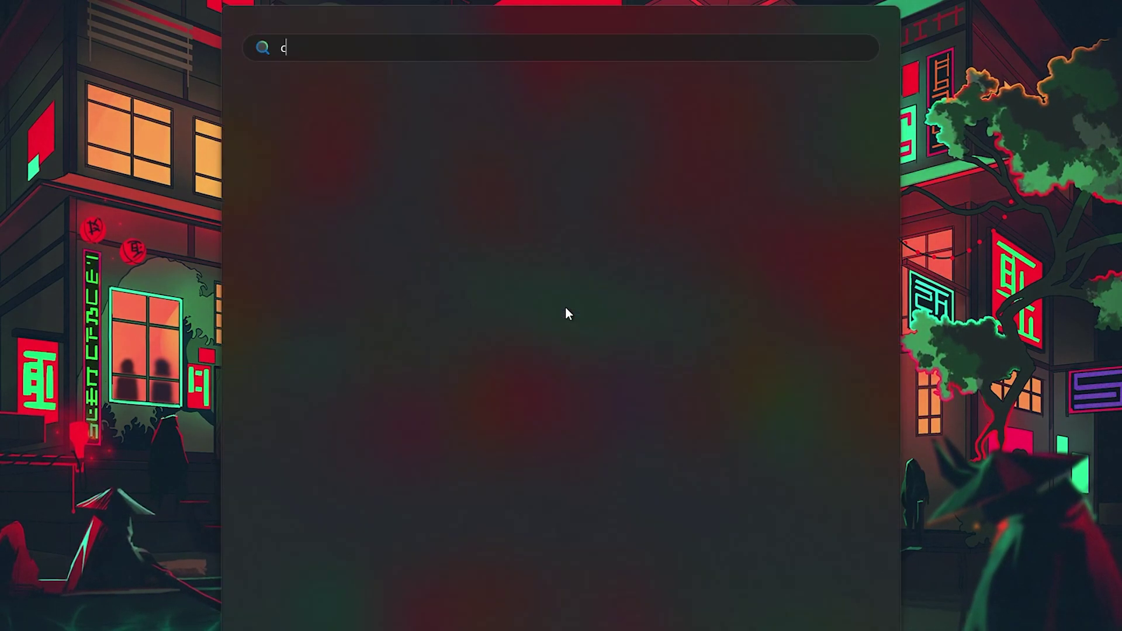
type("leanmgr")
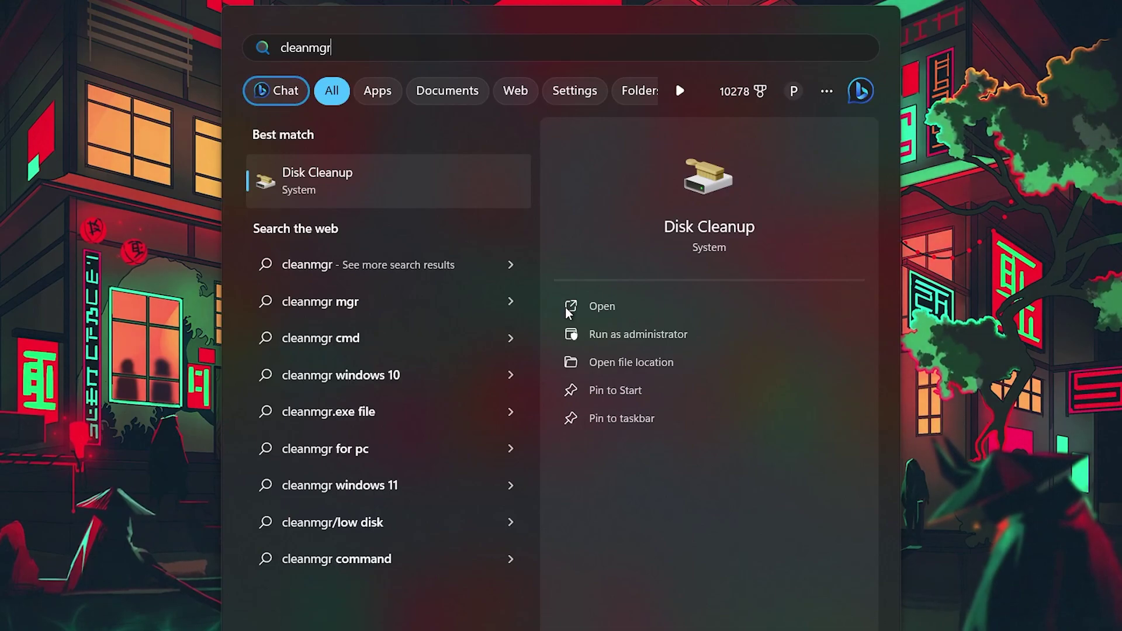
key("Return")
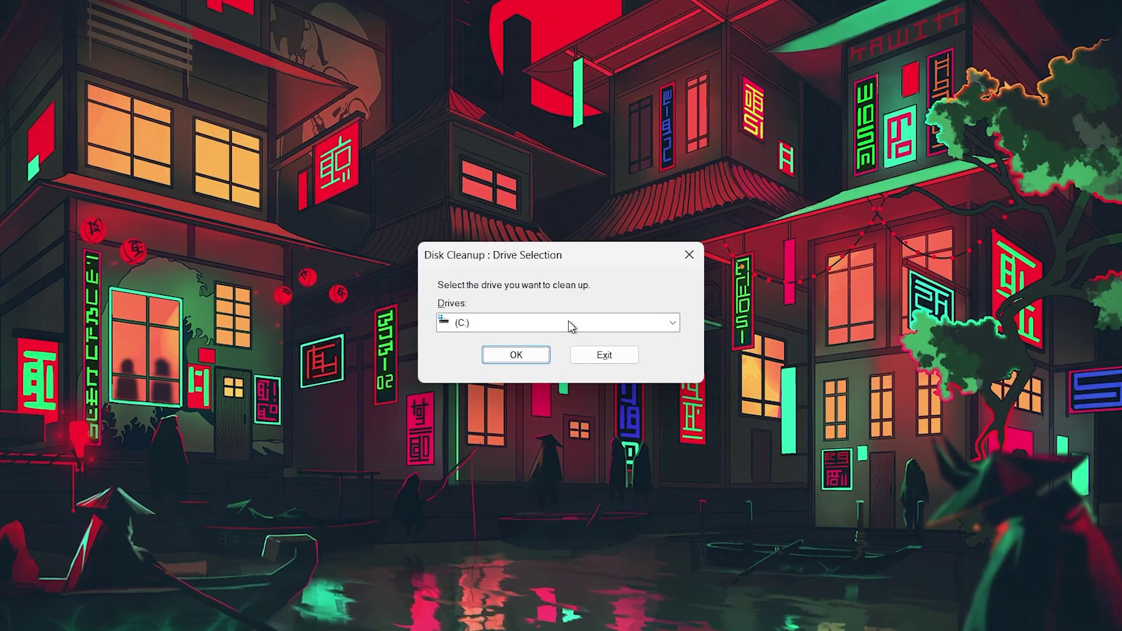
left_click(570, 327)
left_click(470, 337)
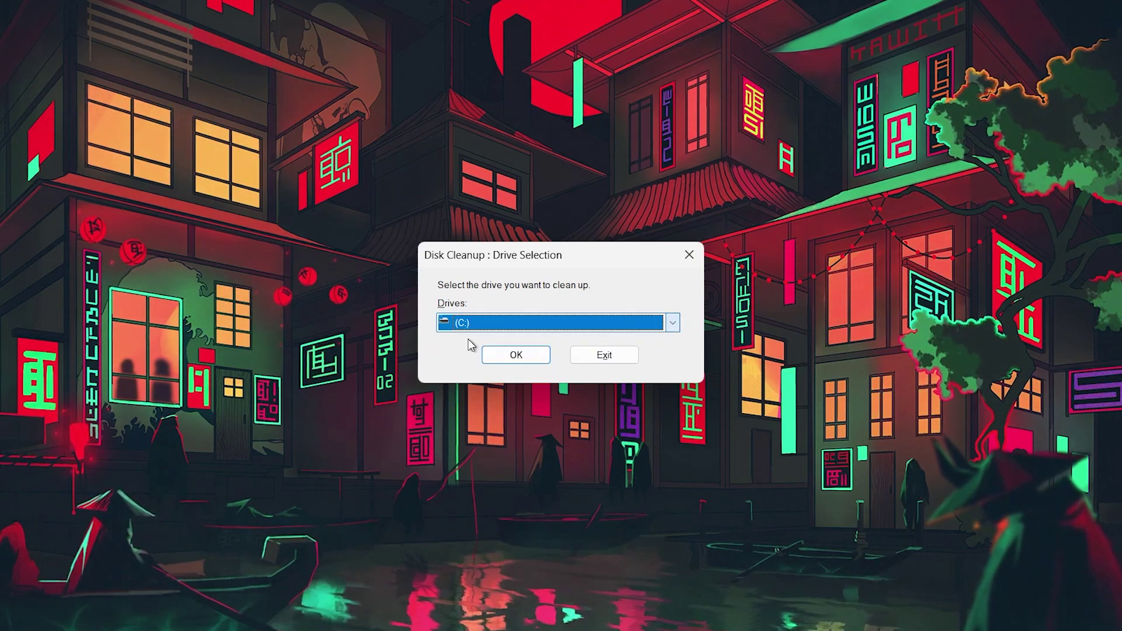
left_click(512, 354)
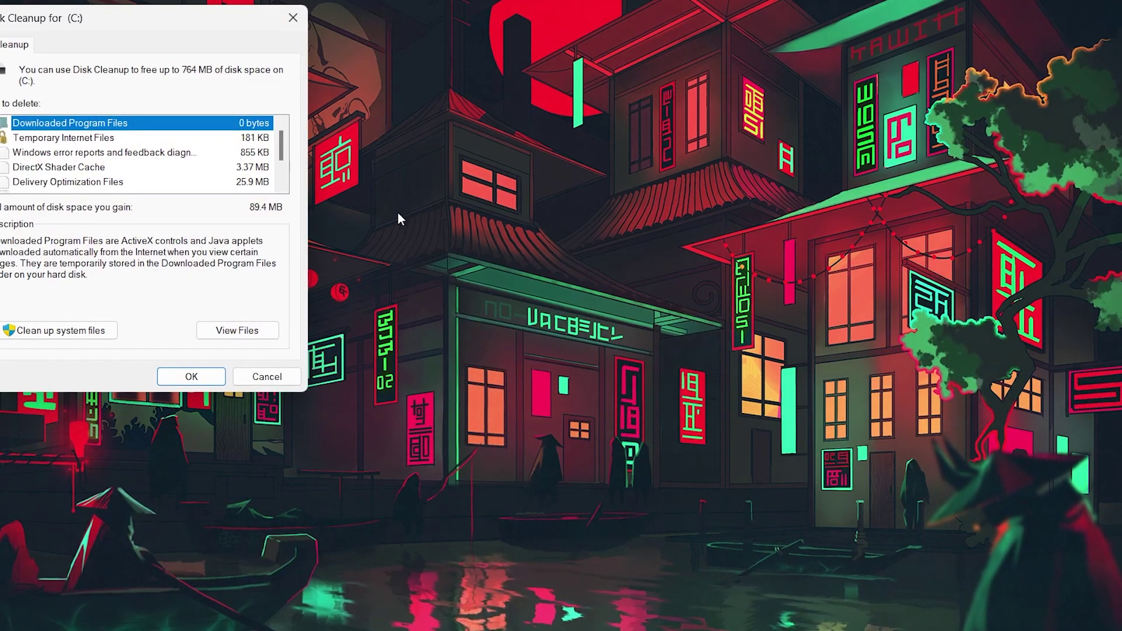
left_click_drag(165, 19, 578, 128)
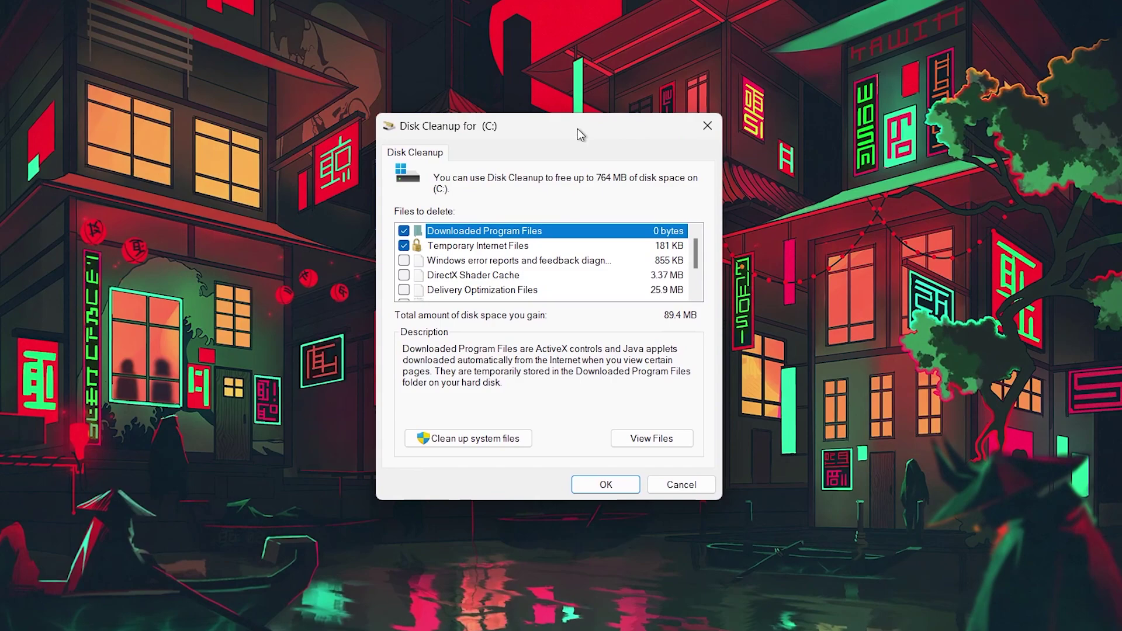
Step: Mark Windows error reports, DirectX Shader Cache, Delivery Optimization Files, Recycle Bin and Temporary files for deletion
left_click(404, 260)
left_click(404, 275)
left_click(404, 289)
scroll(405, 290, "down", 1)
left_click(404, 261)
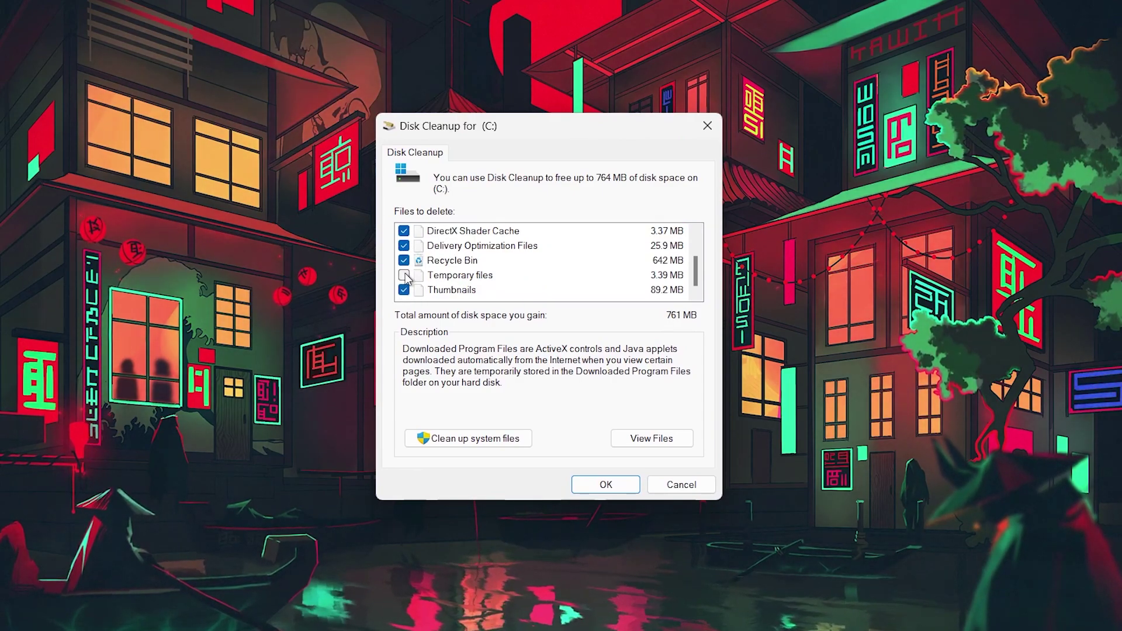
left_click(404, 275)
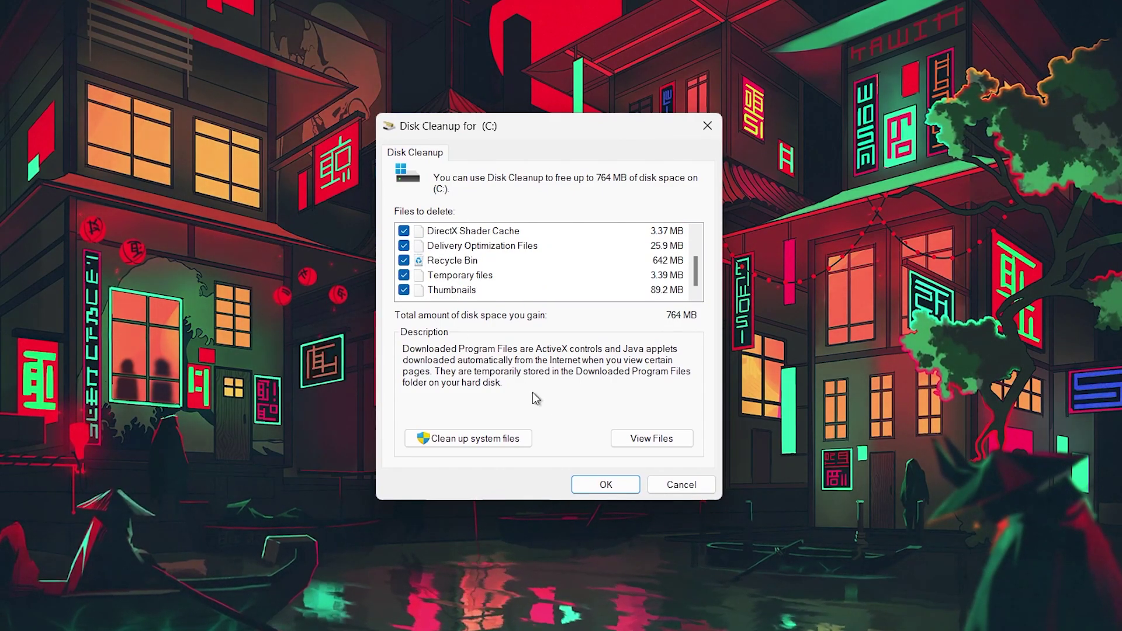
Step: Request deletion of the marked files, but cancel the confirmation and close Disk Cleanup
left_click(606, 486)
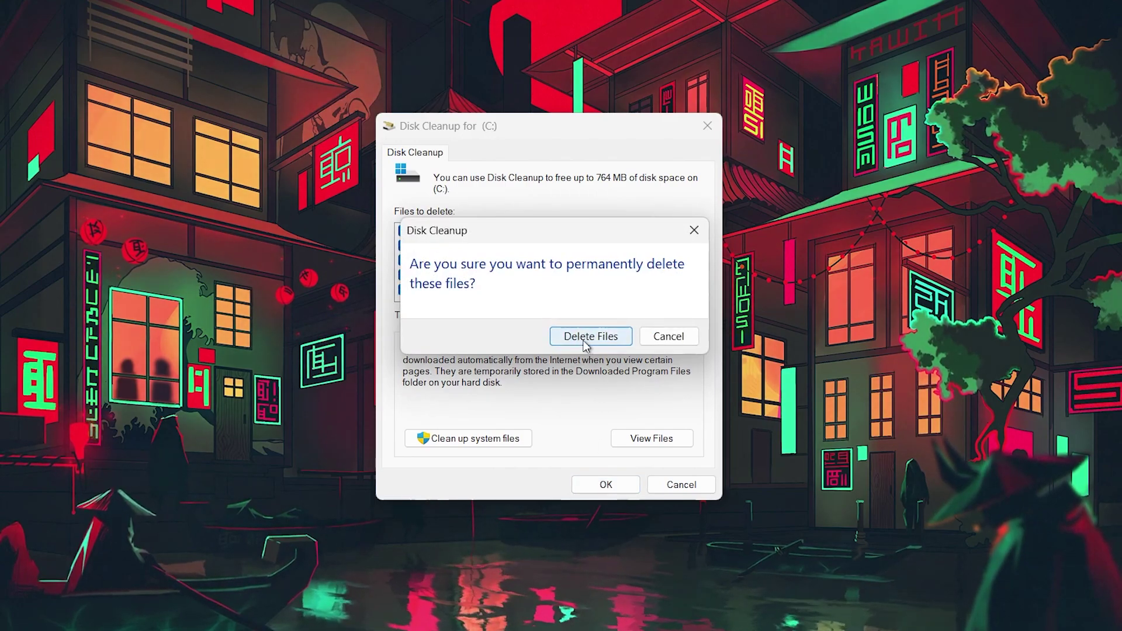
left_click(695, 231)
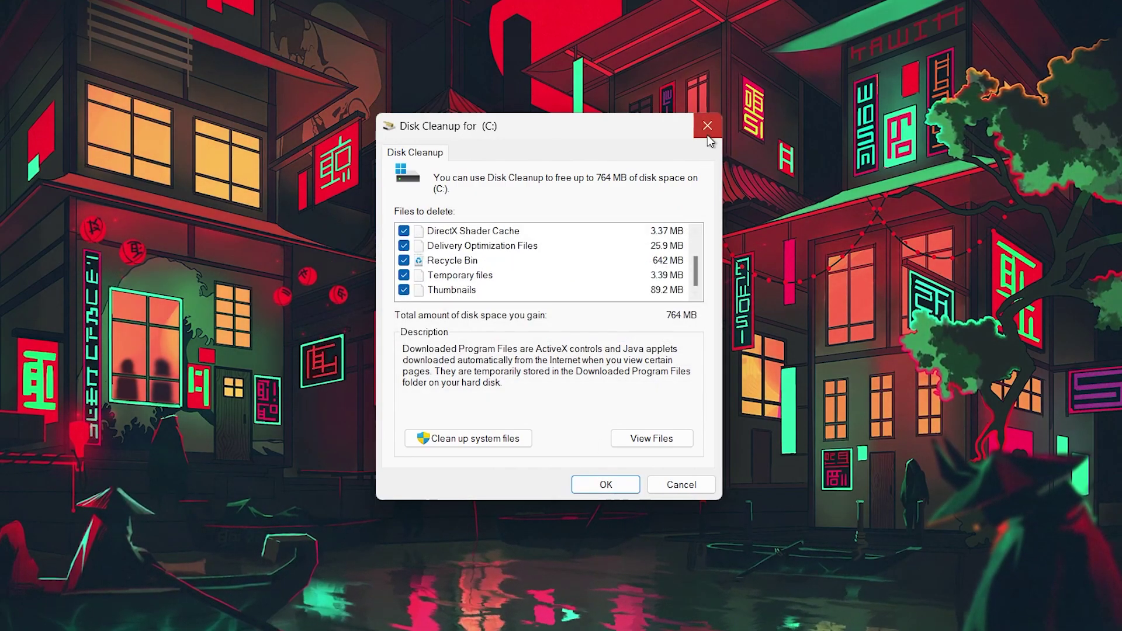
left_click(708, 137)
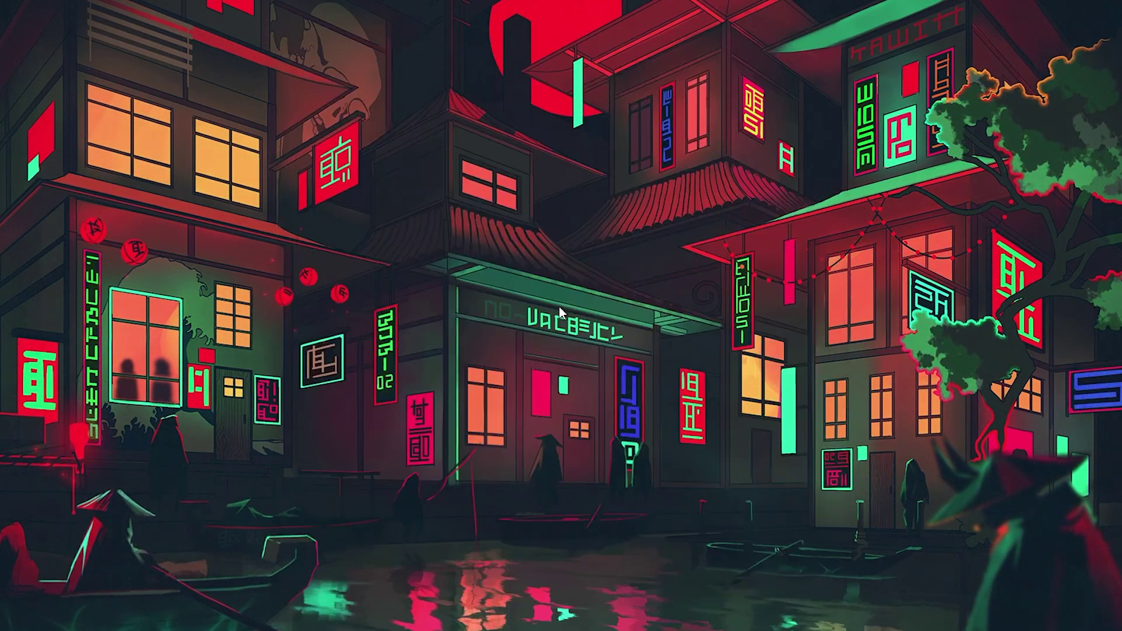
Step: Open Task Manager and show the list of startup apps
key("super")
type("task manager")
key("Return")
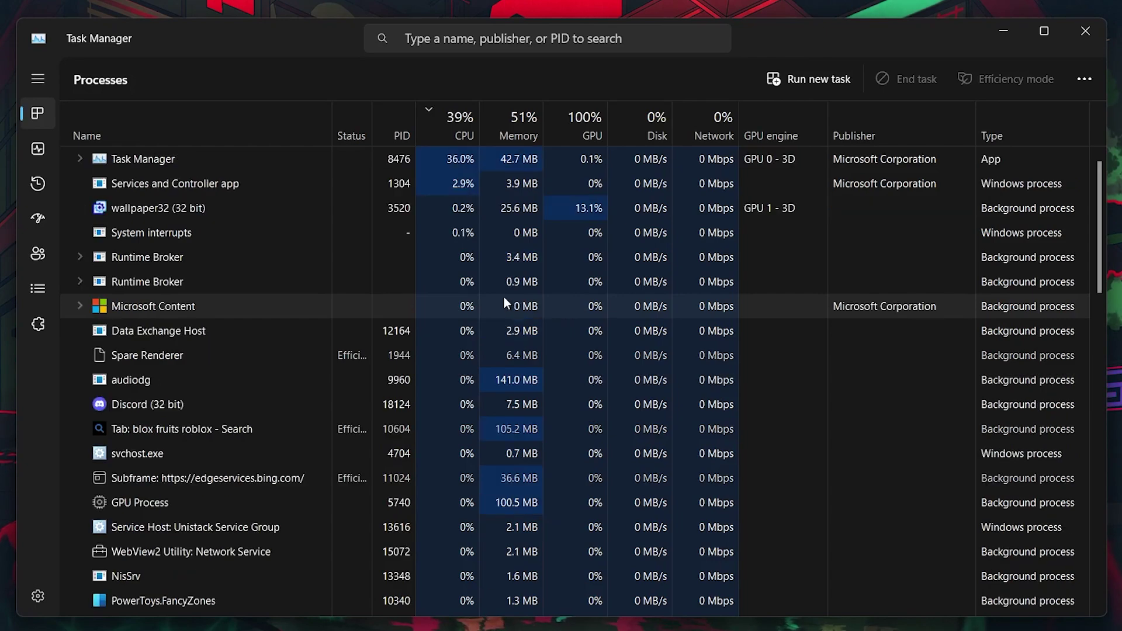
left_click(37, 220)
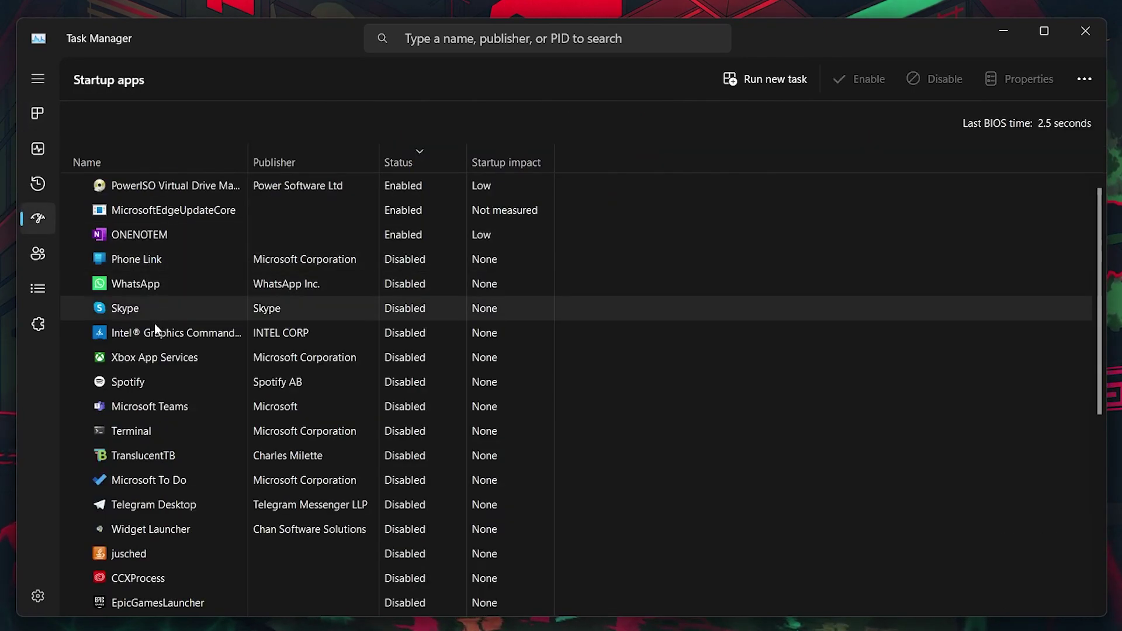
Step: Examine the startup apps' statuses and the enable or disable options for Phone Link and MicrosoftEdgeUpdateCore, returning to the desktop
scroll(154, 324, "down", 3)
scroll(154, 324, "up", 2)
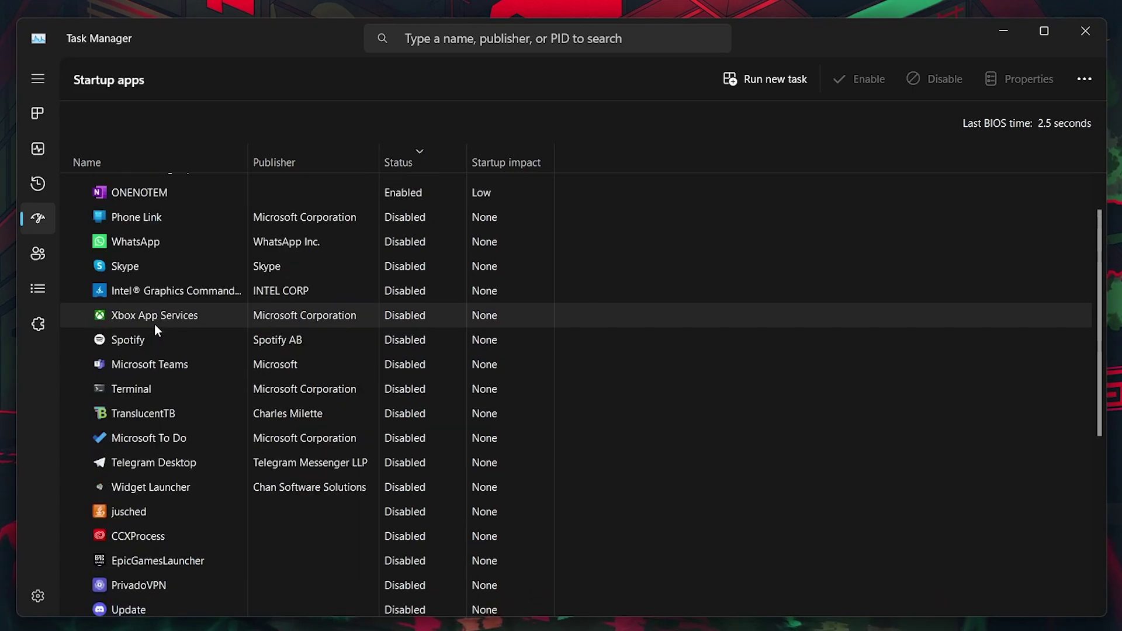
scroll(155, 326, "up", 1)
right_click(140, 267)
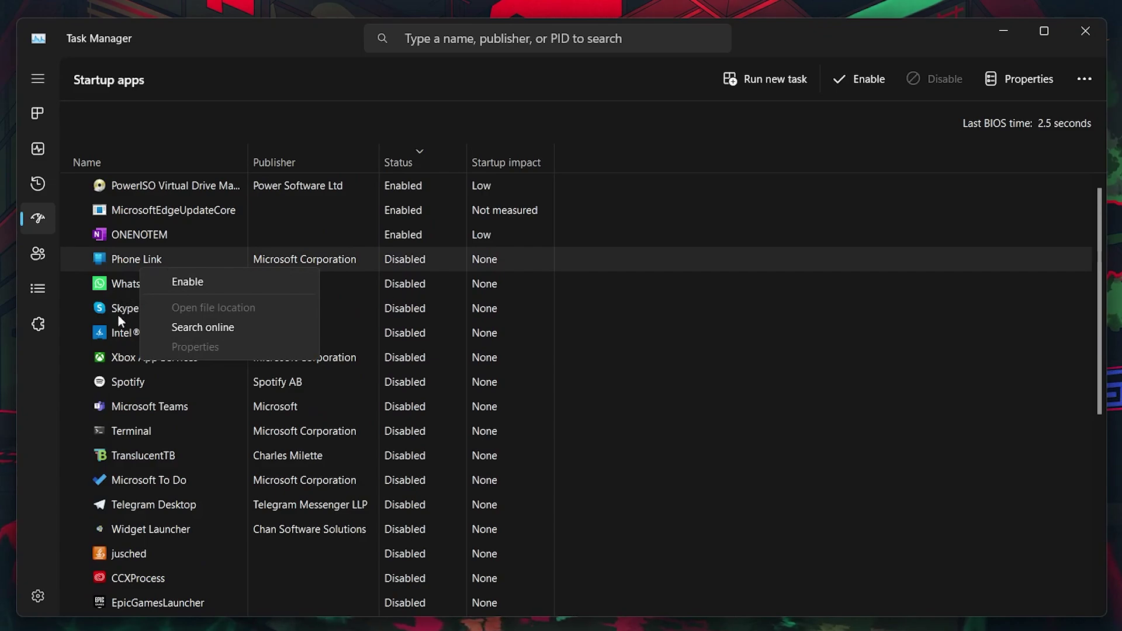
right_click(128, 211)
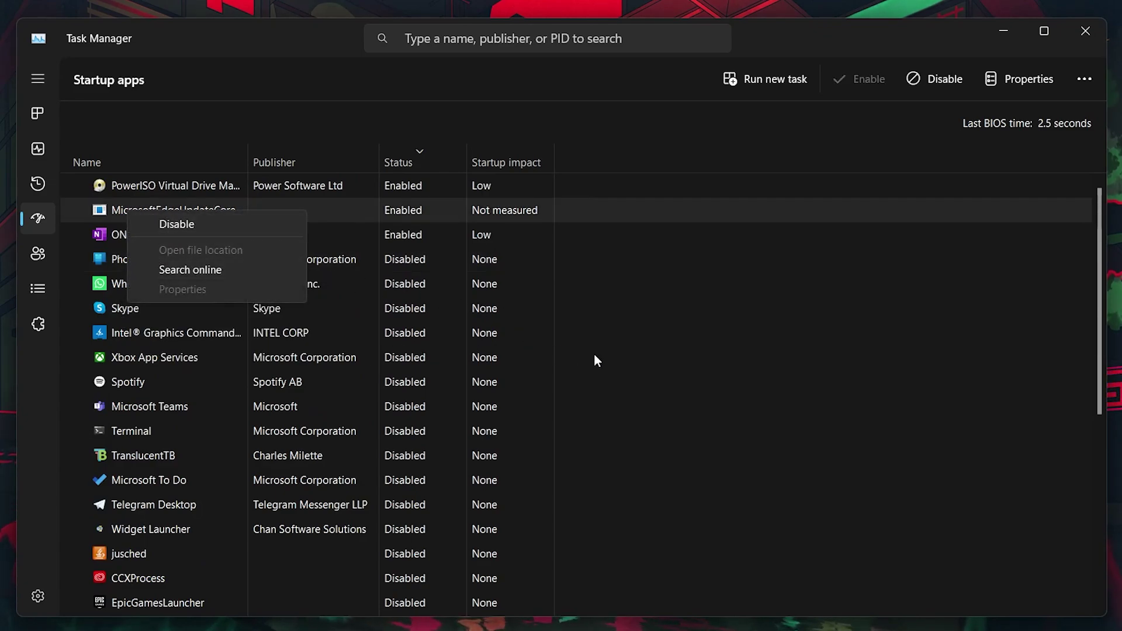
left_click(623, 360)
scroll(541, 430, "down", 4)
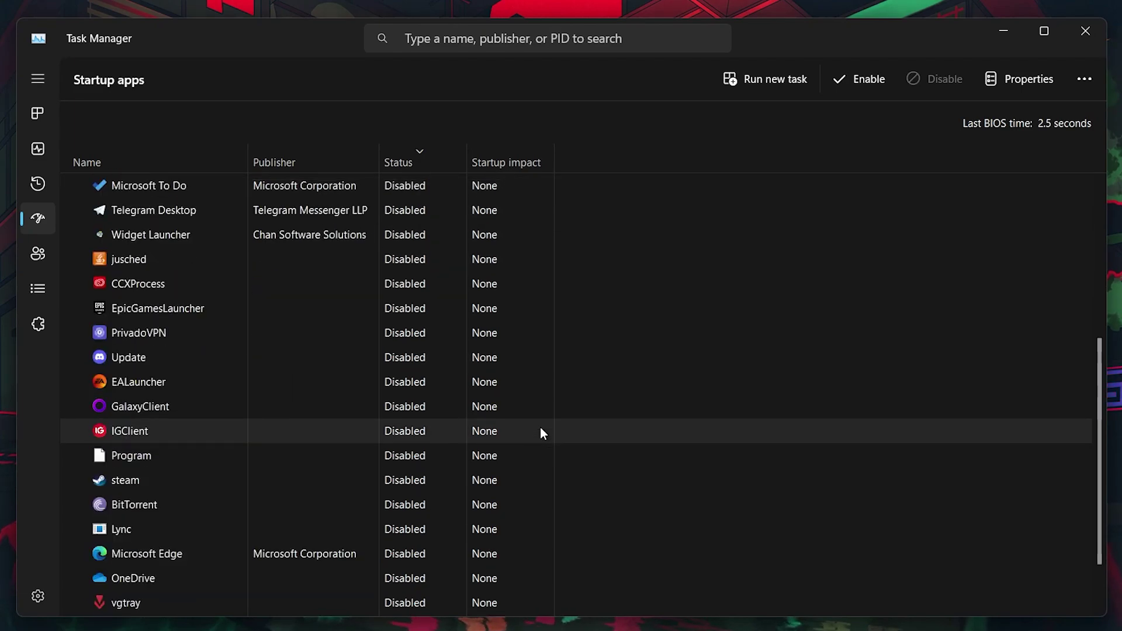
scroll(541, 433, "down", 1)
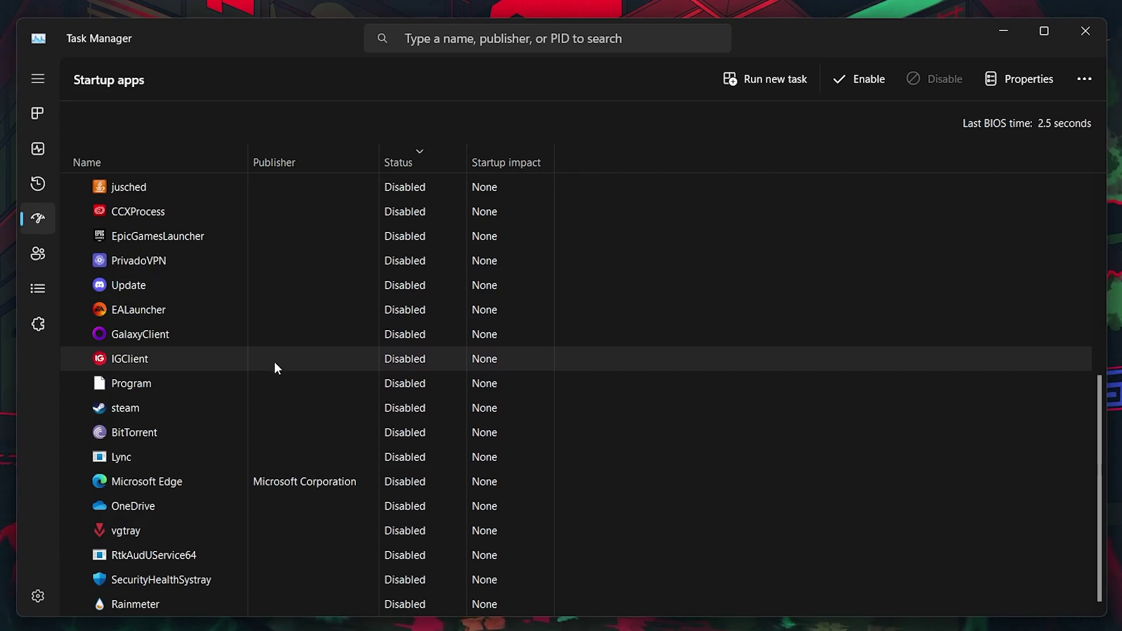
scroll(275, 362, "up", 5)
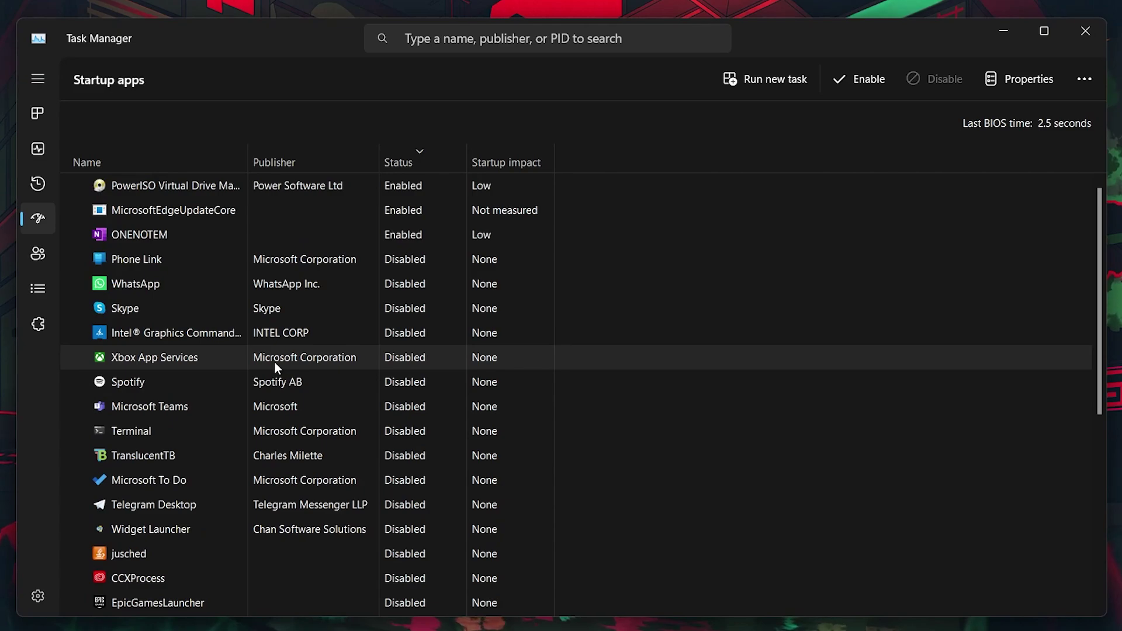
key("super+d")
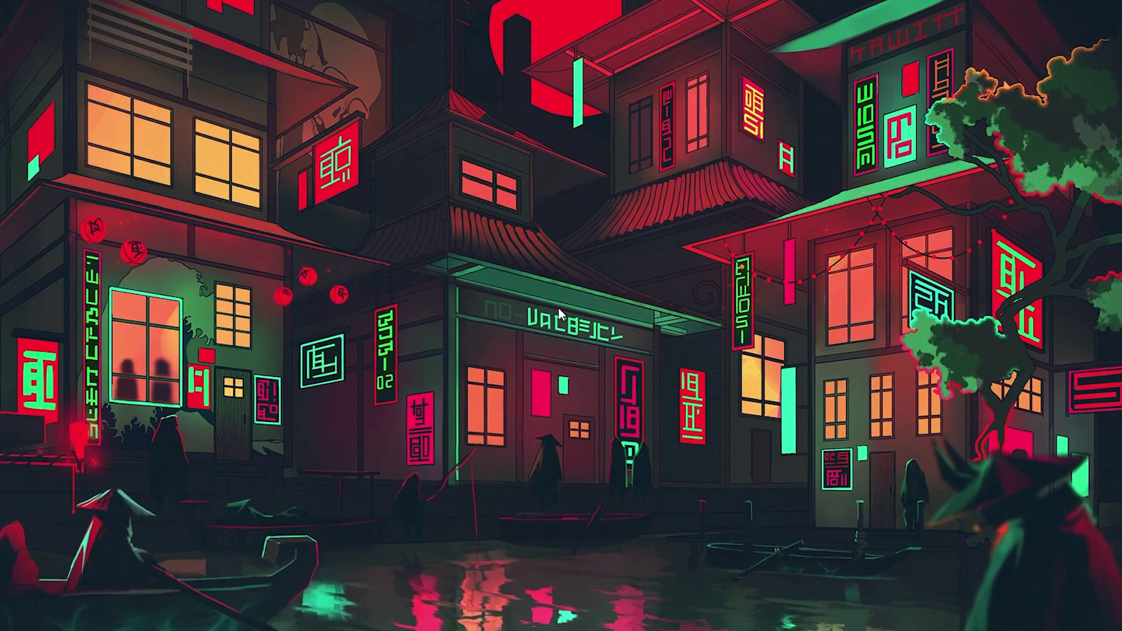
Step: Open Command Prompt as administrator and move its window toward the middle of the desktop
key("super")
type("cmd")
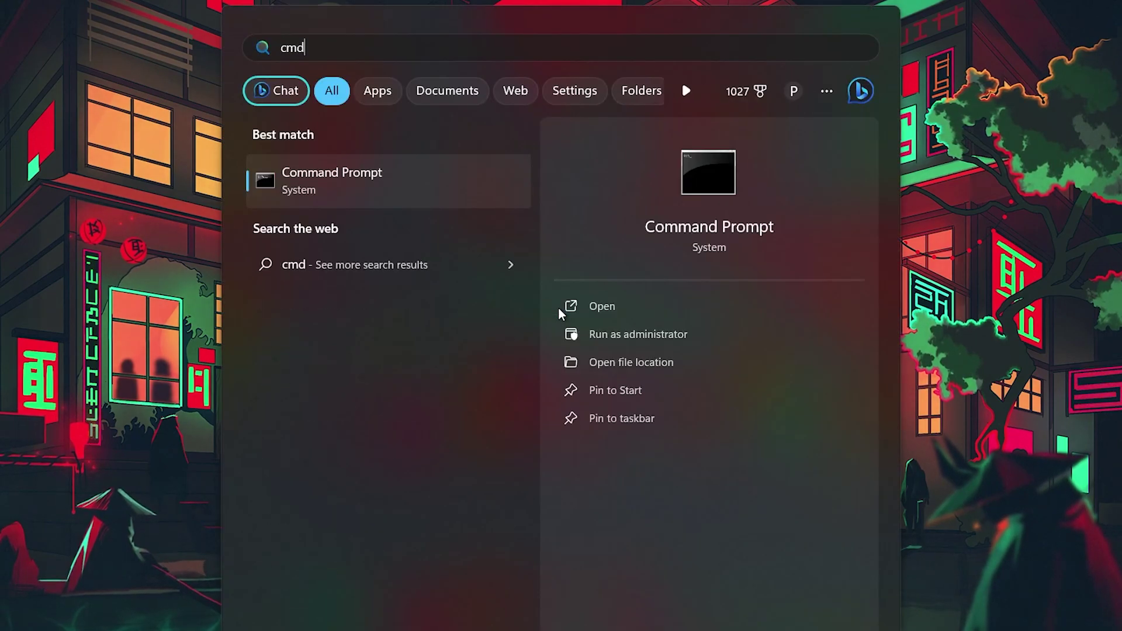
left_click(632, 338)
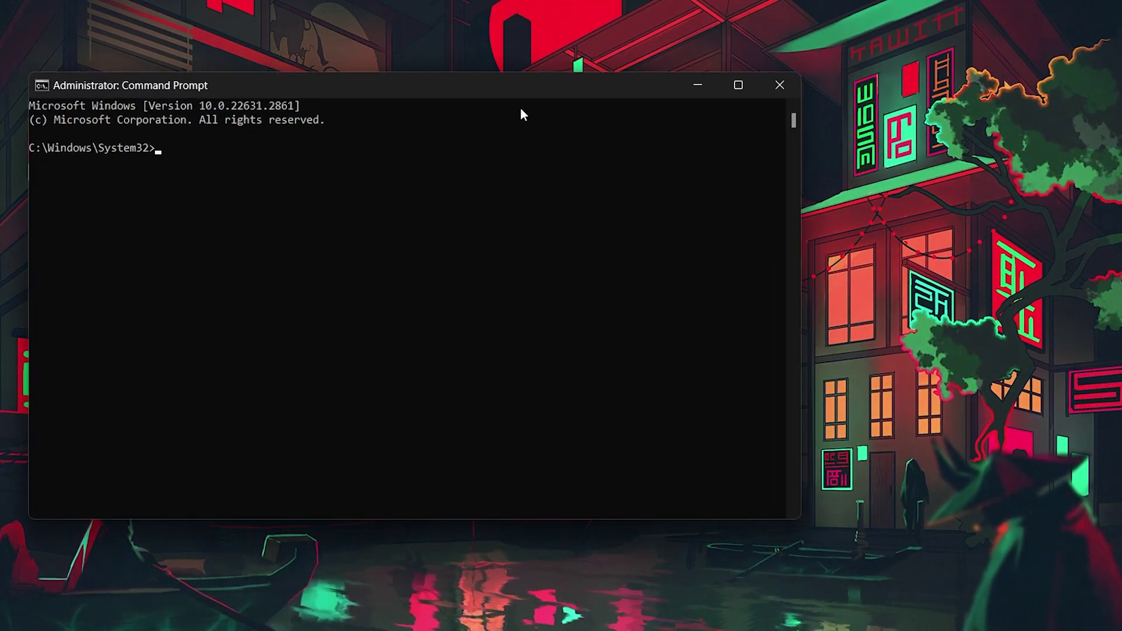
left_click_drag(520, 107, 655, 106)
Step: Start a system file scan with sfc /scannow and close the Command Prompt window
type("s")
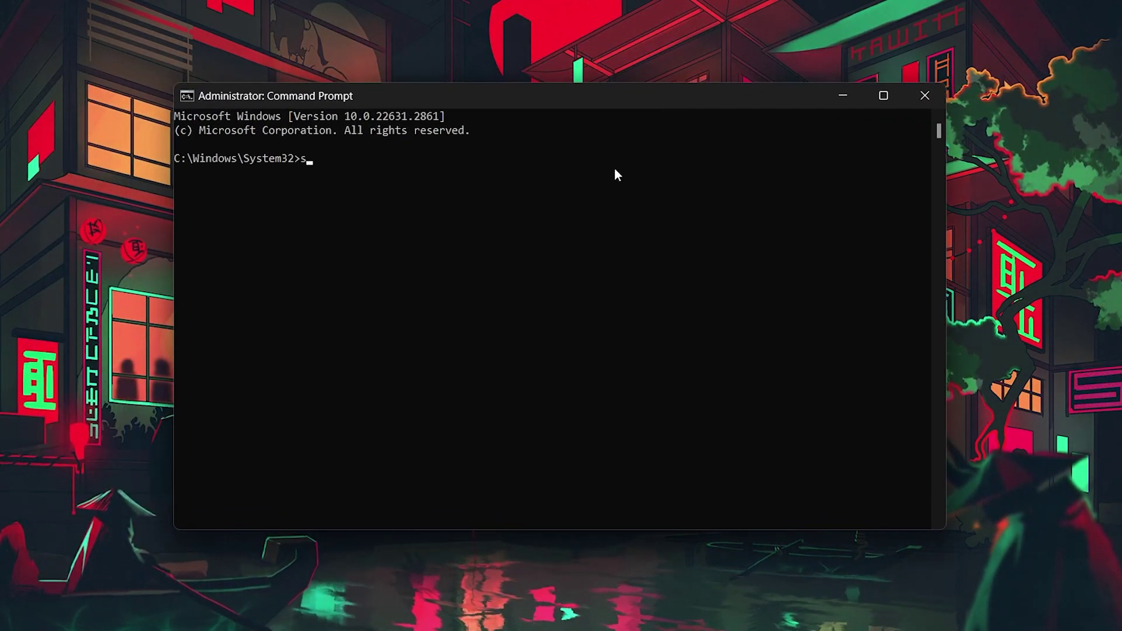
type("fc /scan")
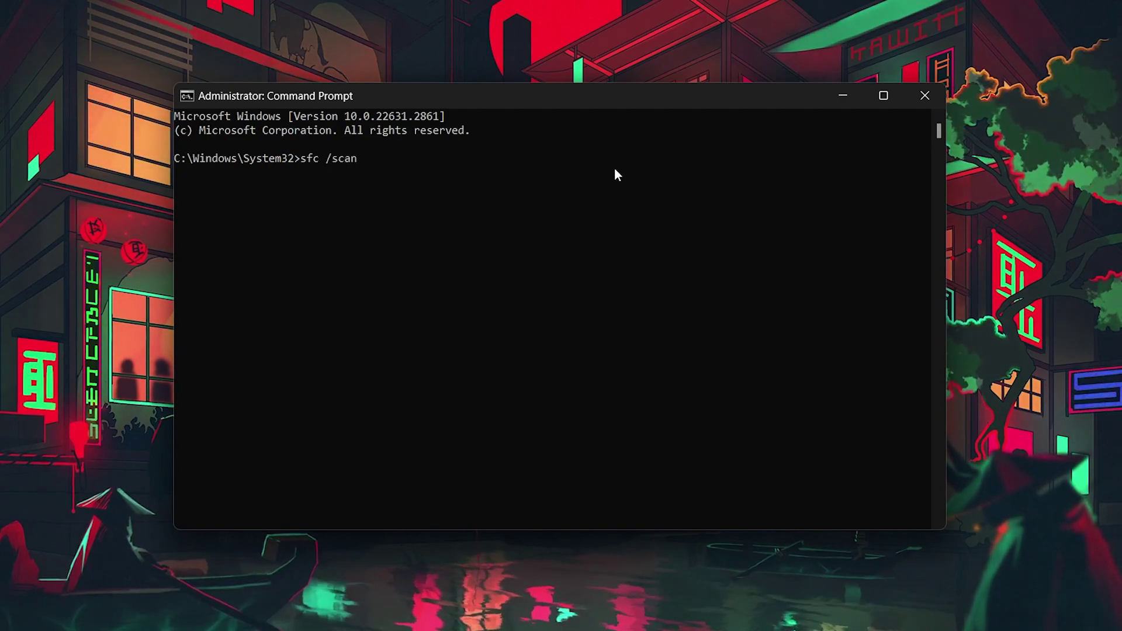
type("now")
key("Return")
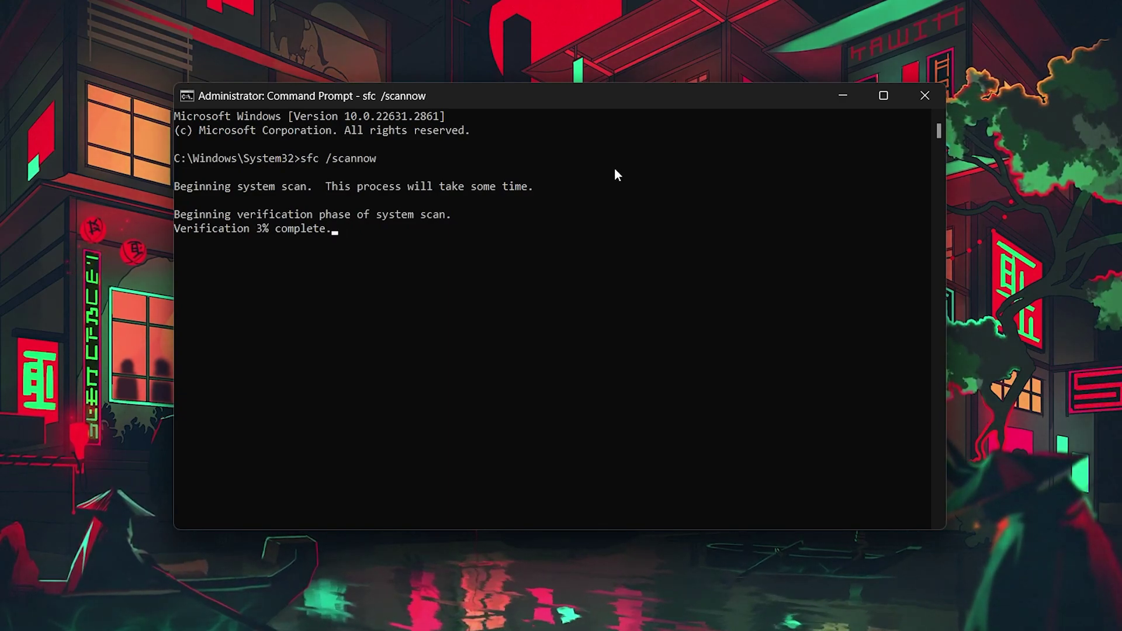
left_click(922, 97)
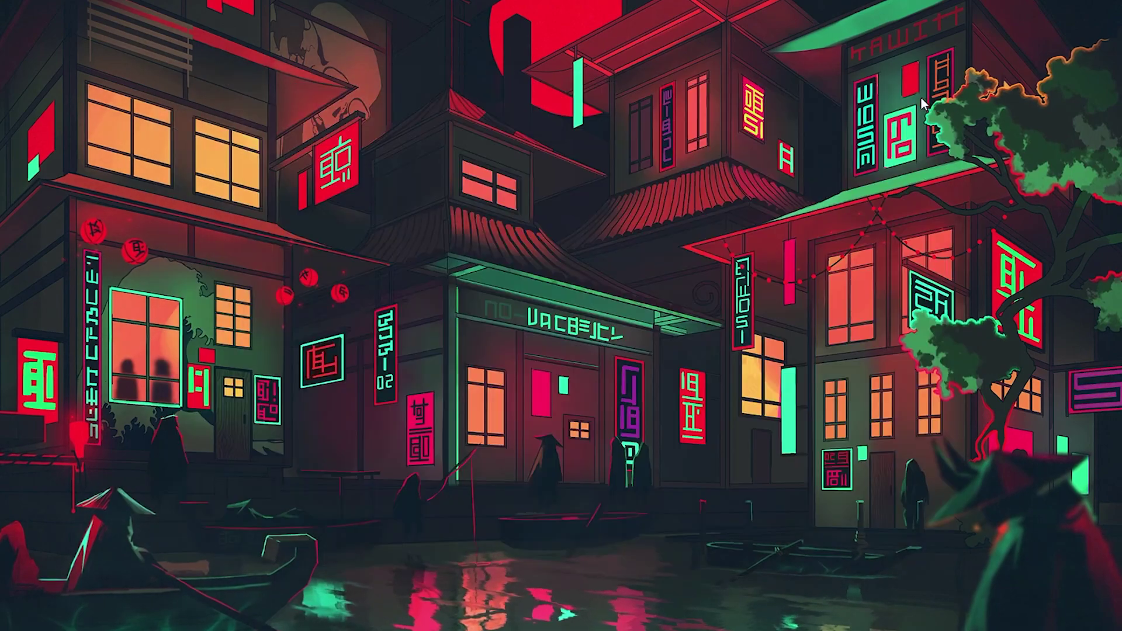
Step: Search for troubleshooter, open the Troubleshoot settings and go to Other troubleshooters
key("super")
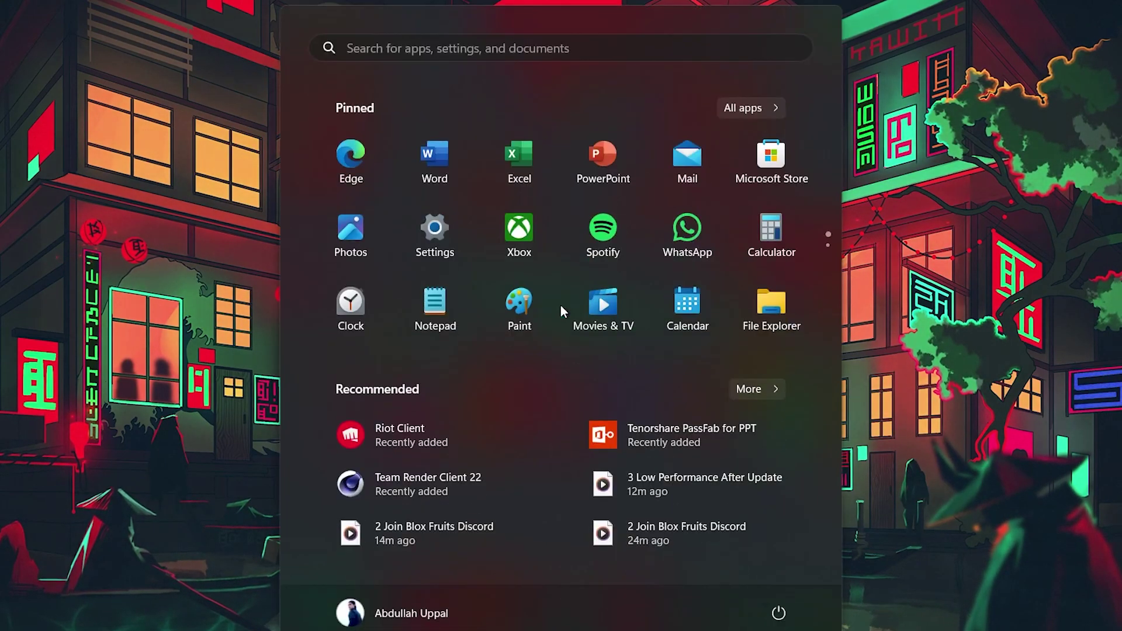
type("troubleshooter")
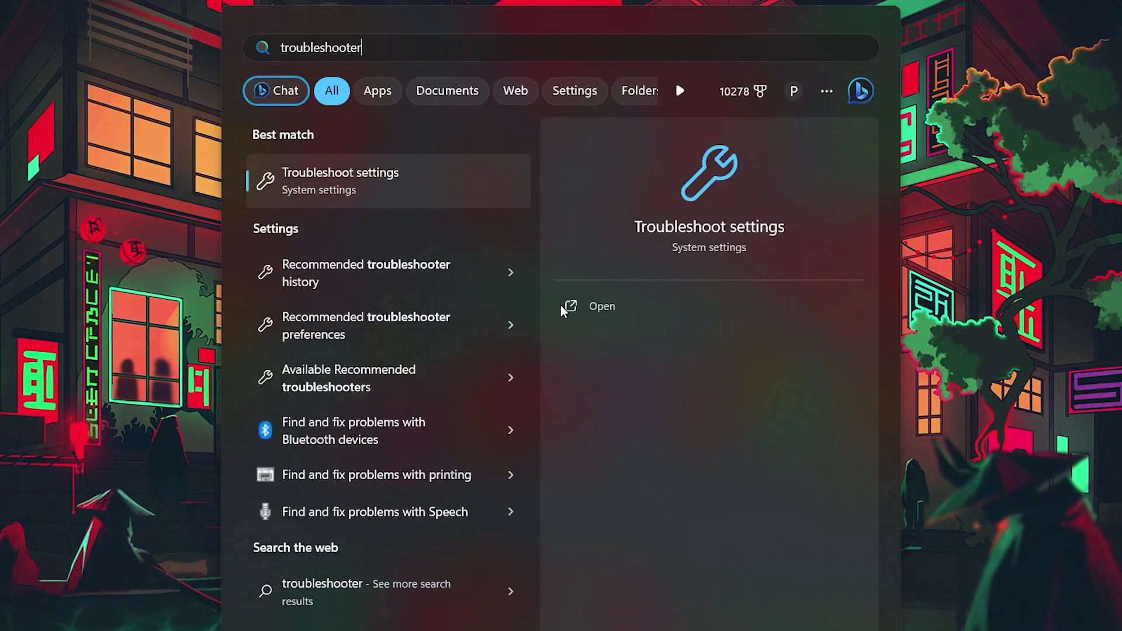
key("Return")
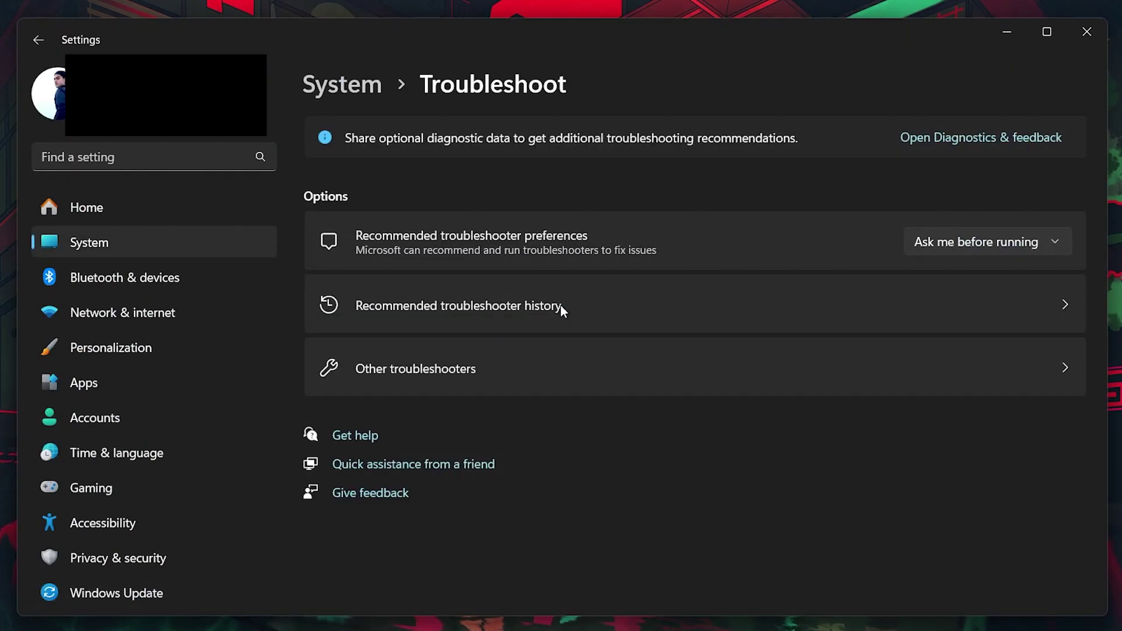
left_click(457, 372)
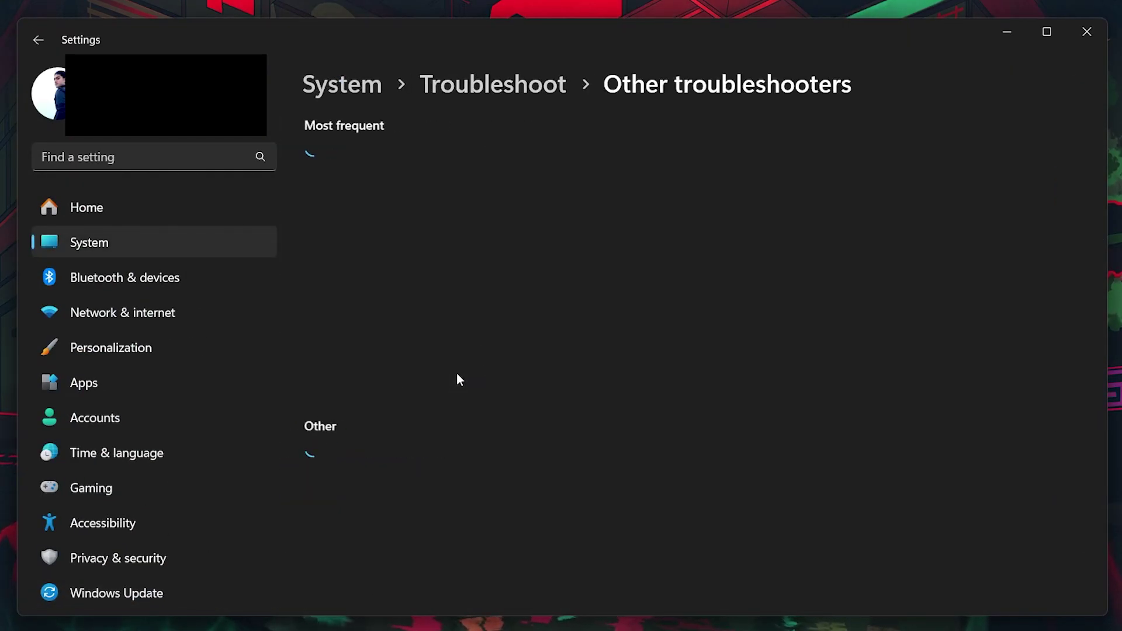